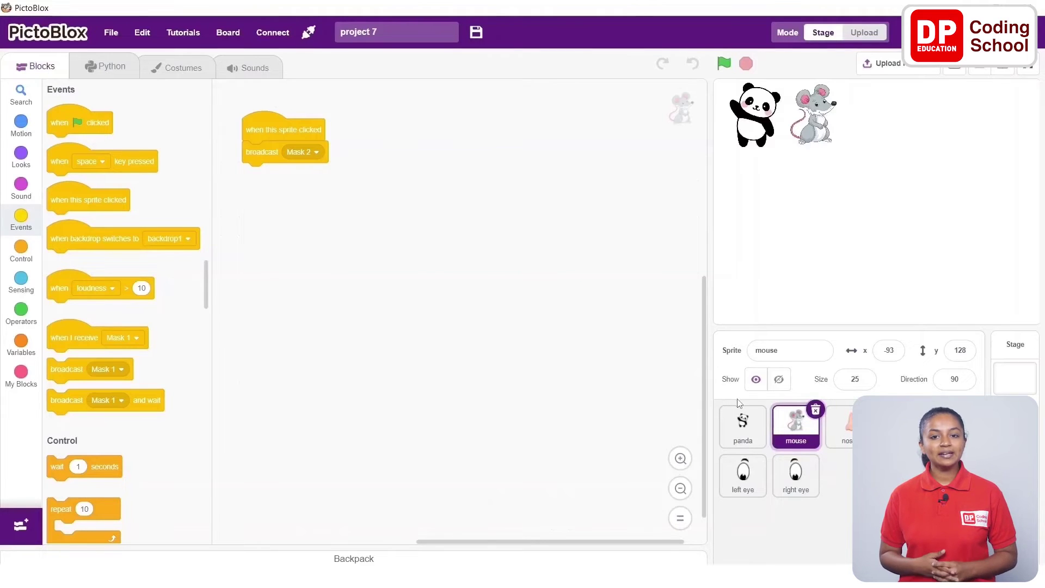
# Select the nose sprite so its empty script area is shown for coding
pyautogui.click(850, 426)
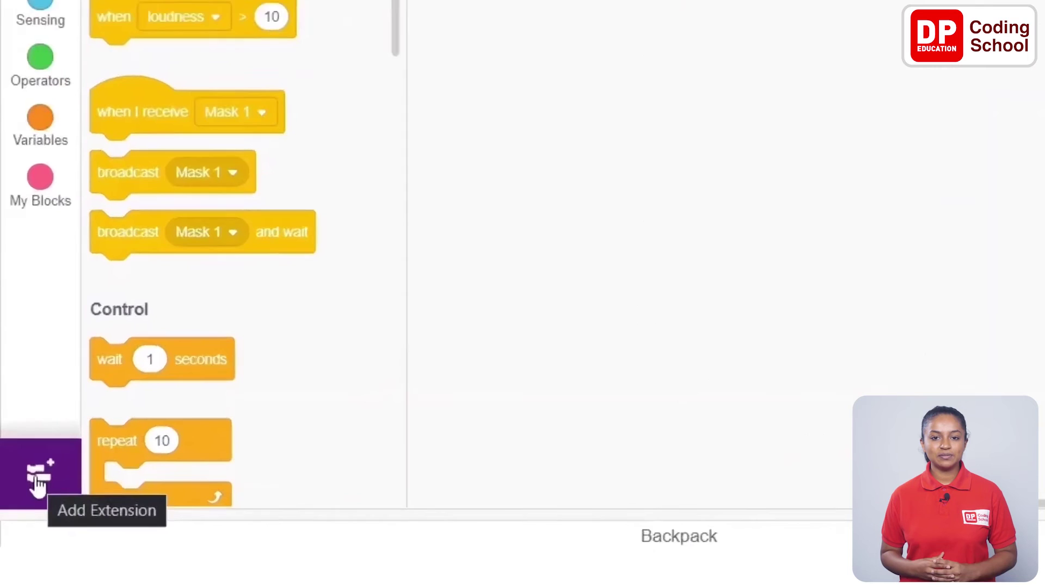
# Add the Face Detection extension from the extension library to the project
pyautogui.click(37, 474)
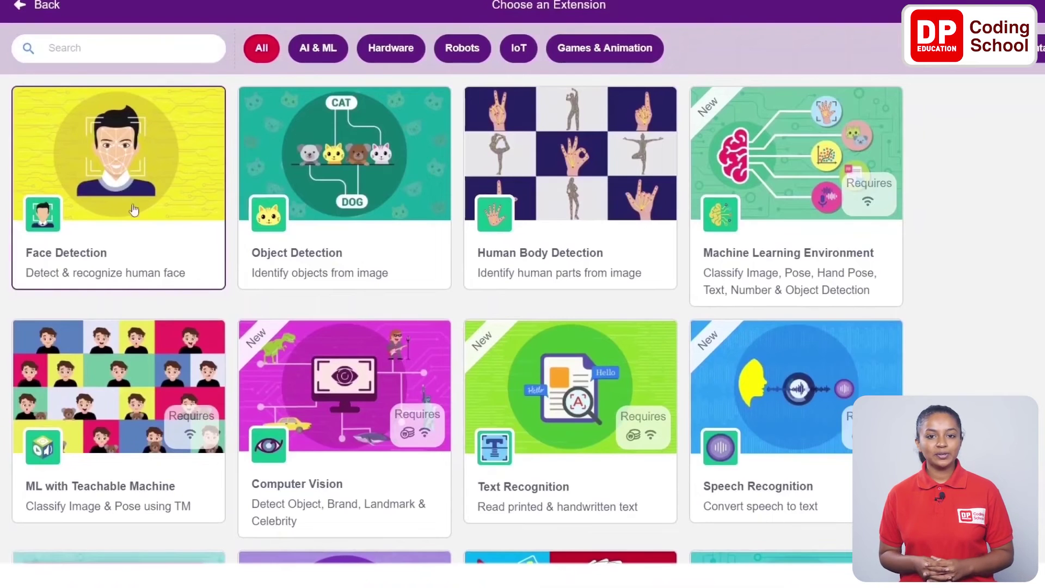
pyautogui.click(123, 196)
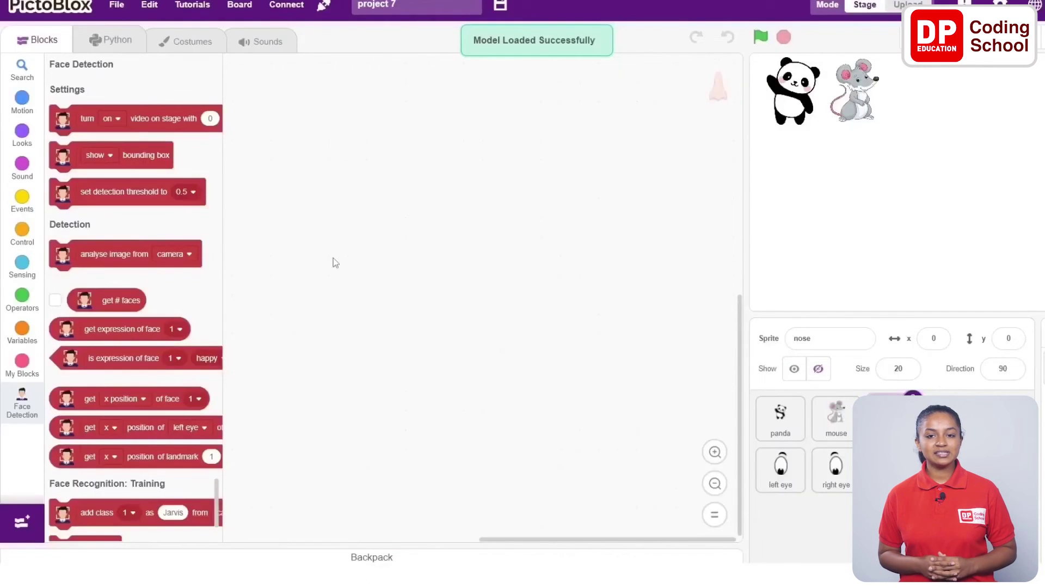